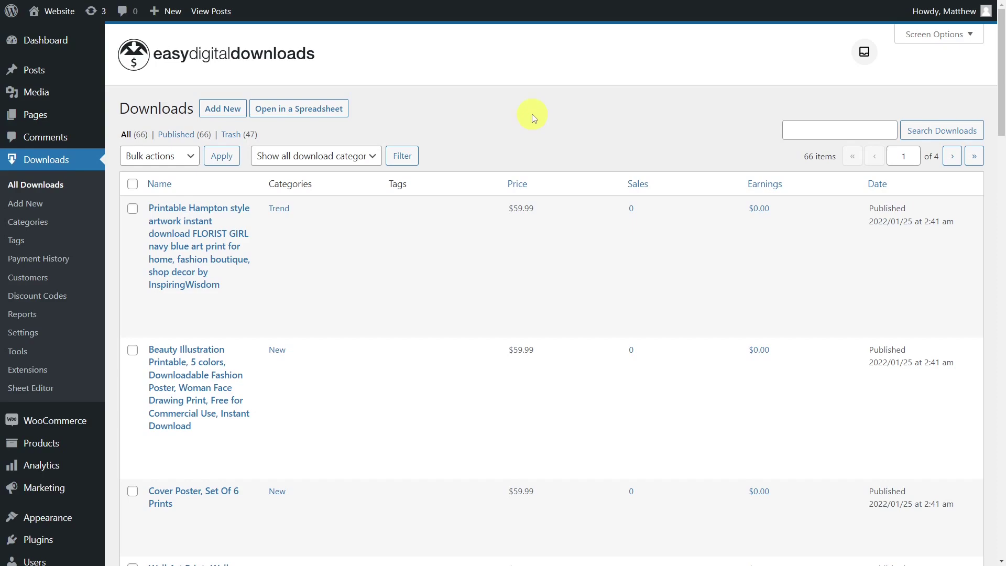
- Scroll down the All Downloads list of 66 downloads priced at $59.99
scroll(532, 114, down, 2)
- In Setup spreadsheet, replace Posts with Downloads as the edited content and save
mouse_move(72, 537)
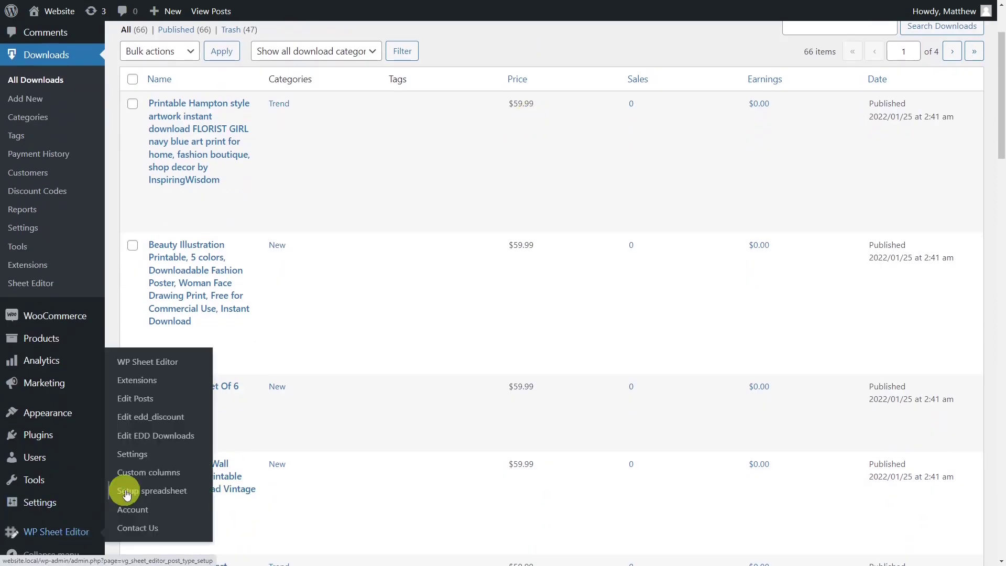
click(156, 497)
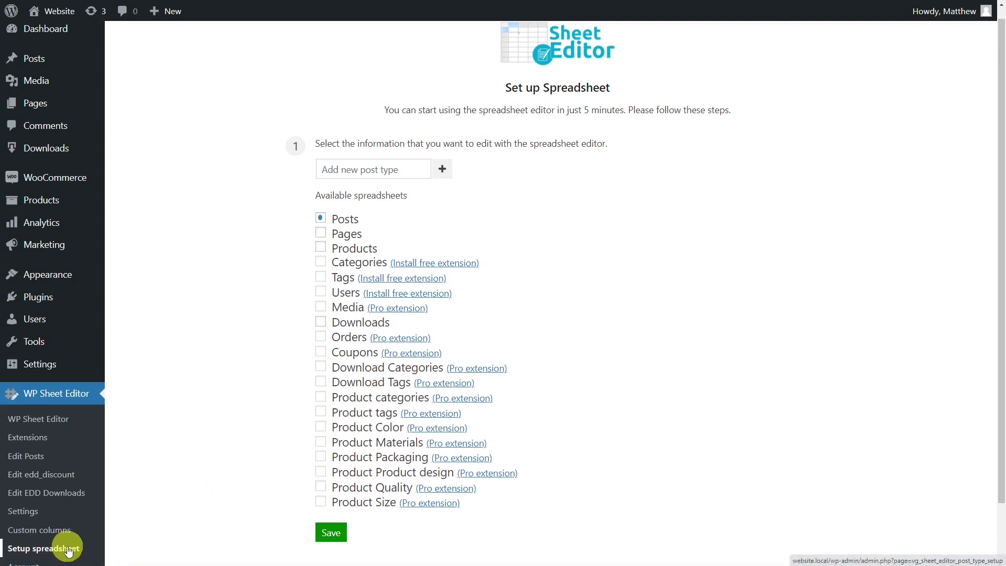
click(320, 323)
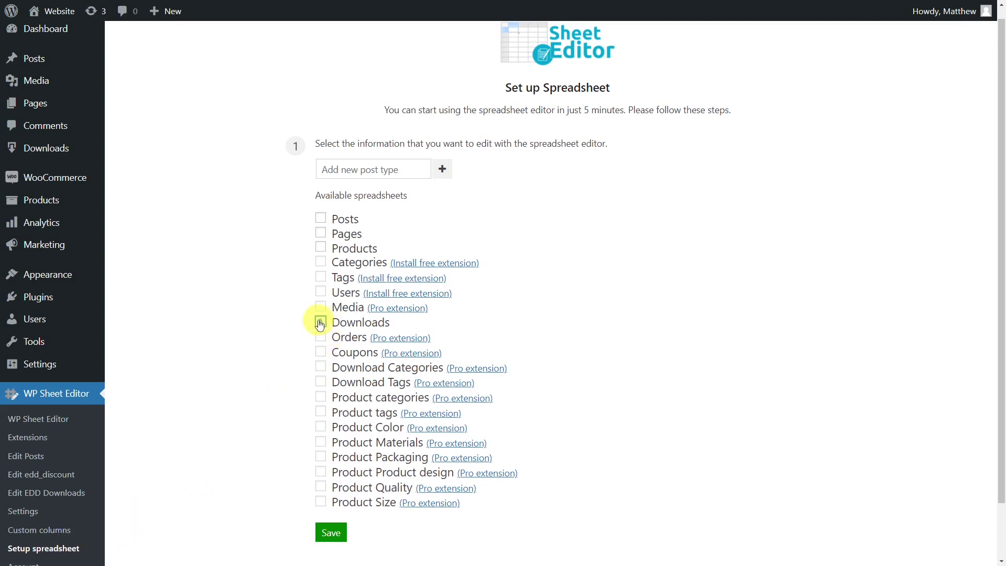
click(337, 533)
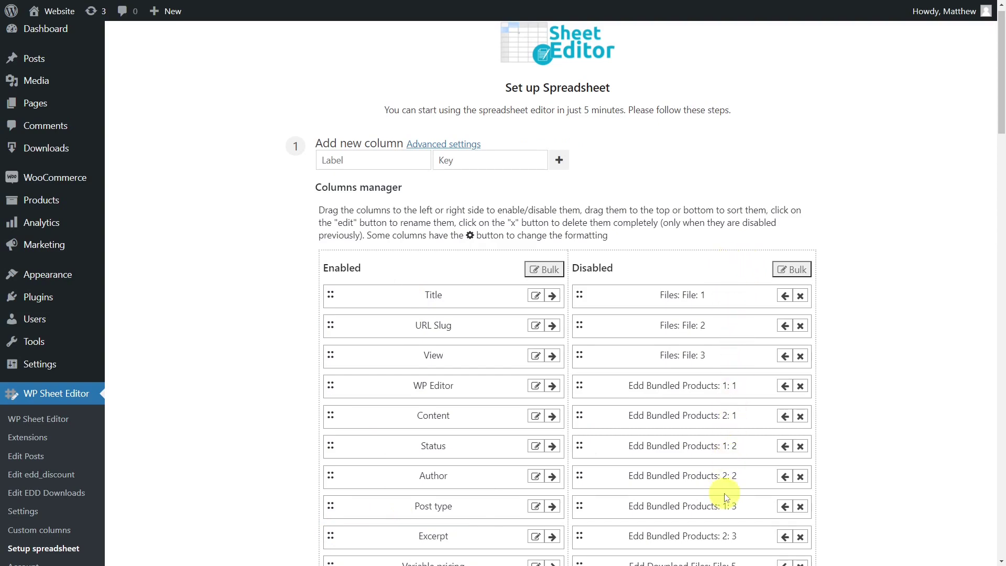
- Save the Columns manager unchanged to load all 66 download rows
drag(999, 74, 1001, 529)
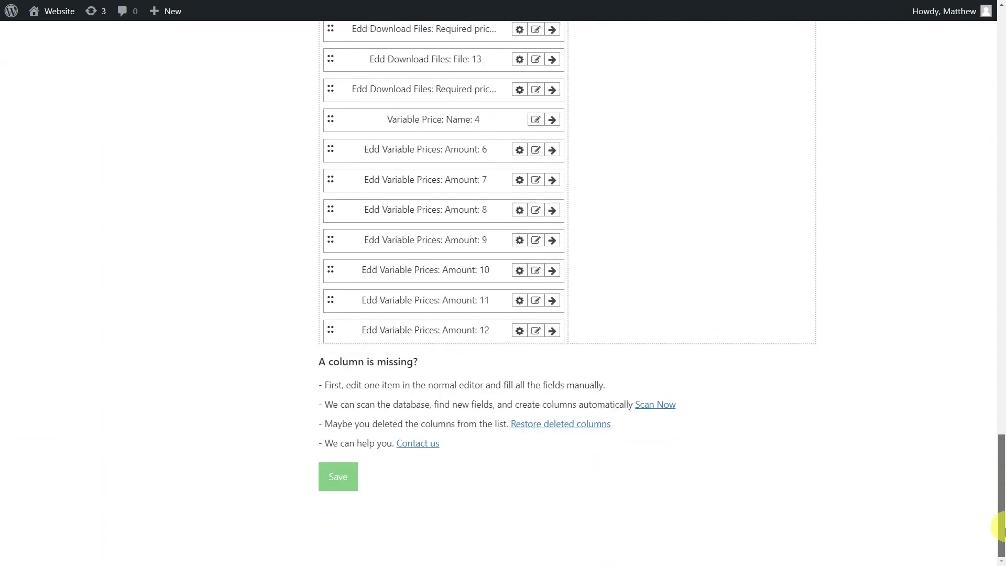
click(337, 476)
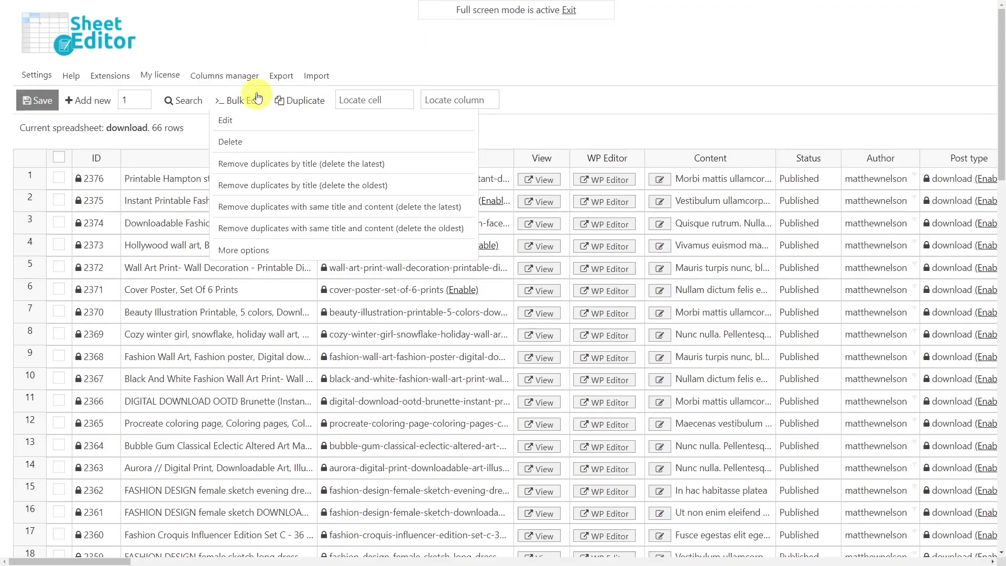
- Export all active columns of the downloads to a CSV formatted for Google Sheets
click(279, 76)
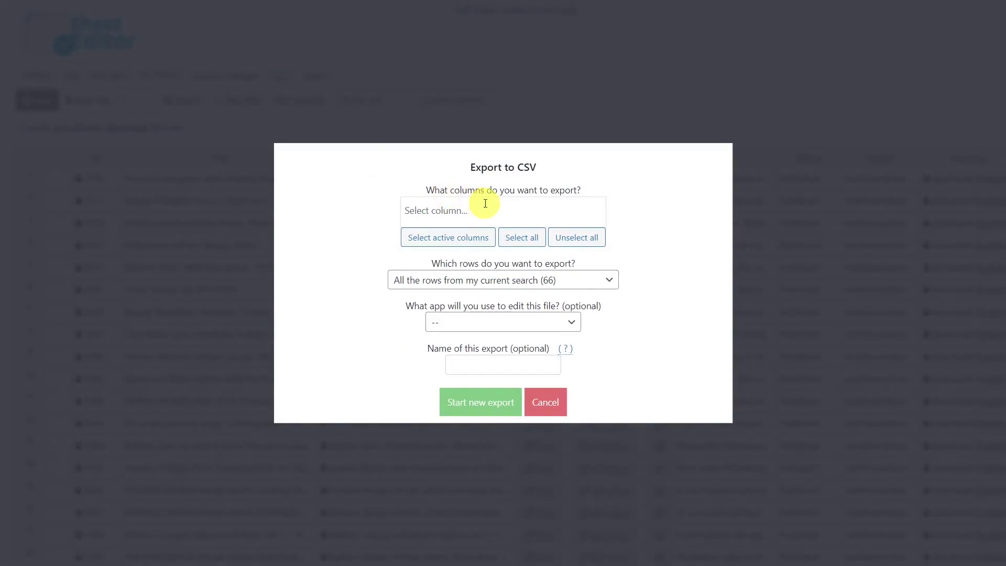
click(461, 235)
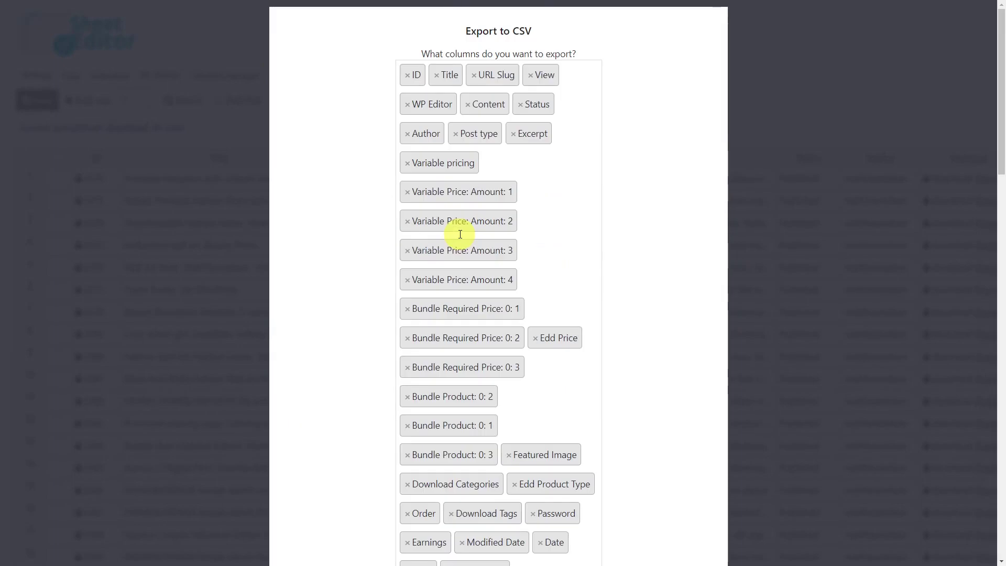
drag(998, 99, 998, 529)
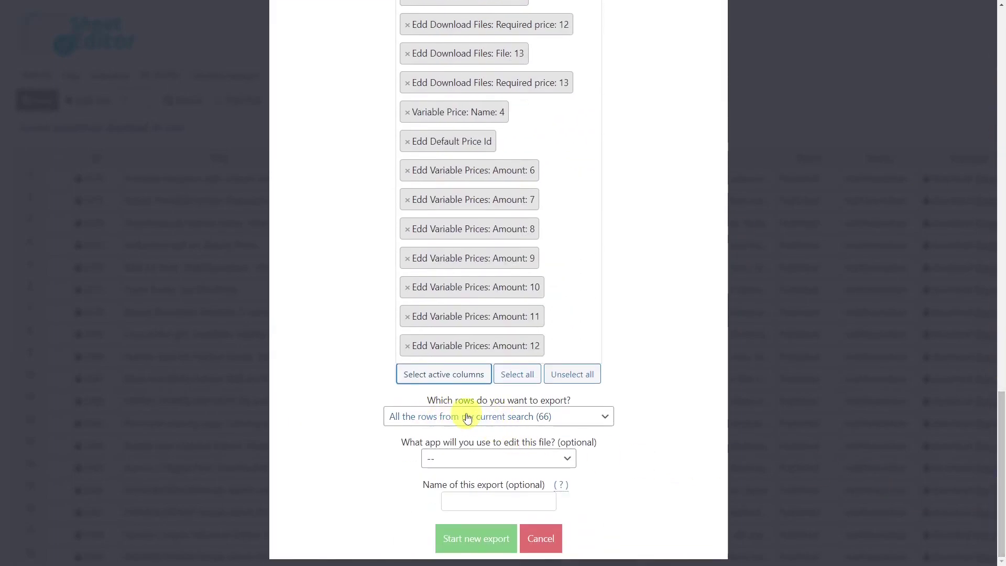
click(556, 465)
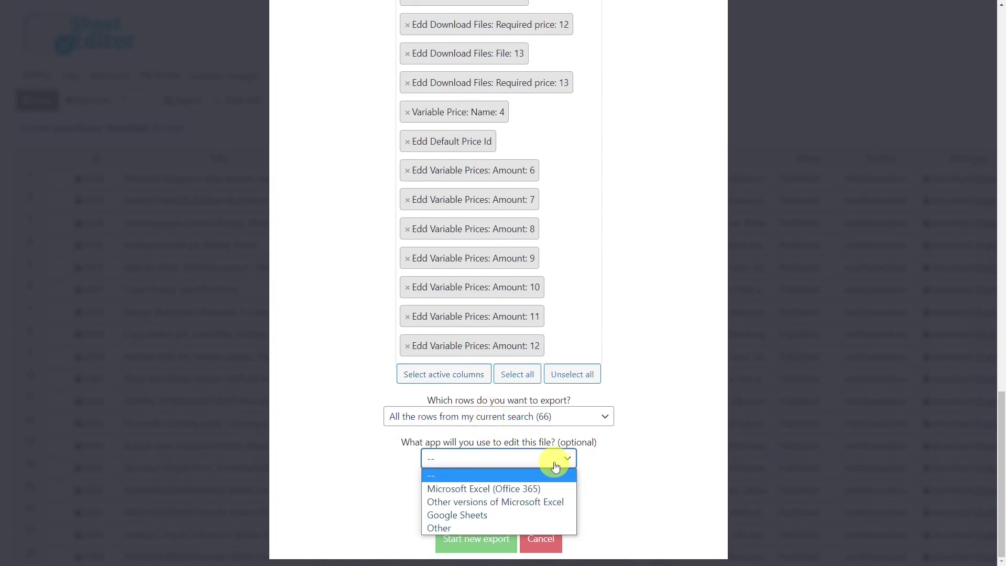
click(486, 514)
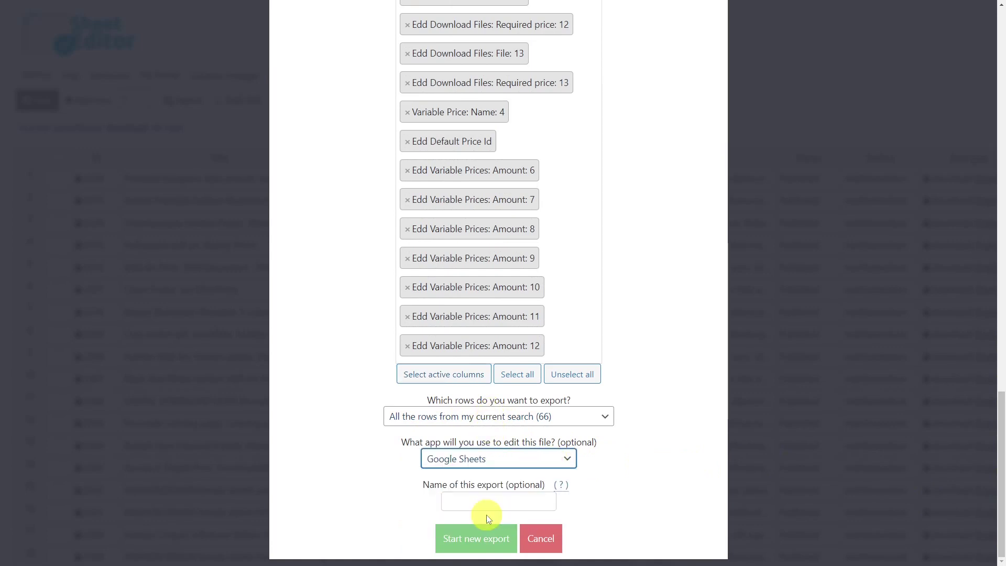
click(483, 539)
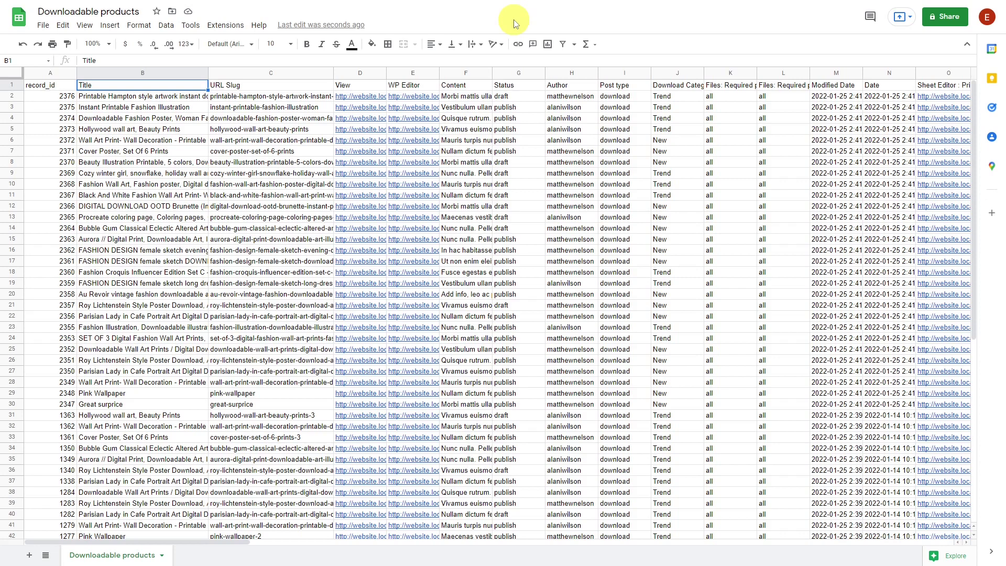
- Download the Downloadable products sheet as a .csv file and return to WP Sheet Editor
click(43, 25)
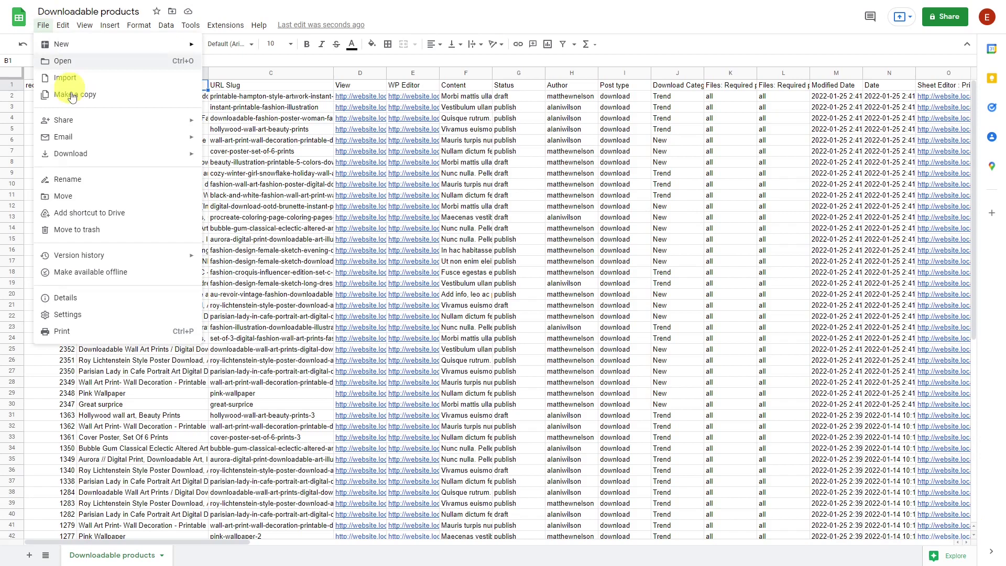
mouse_move(105, 154)
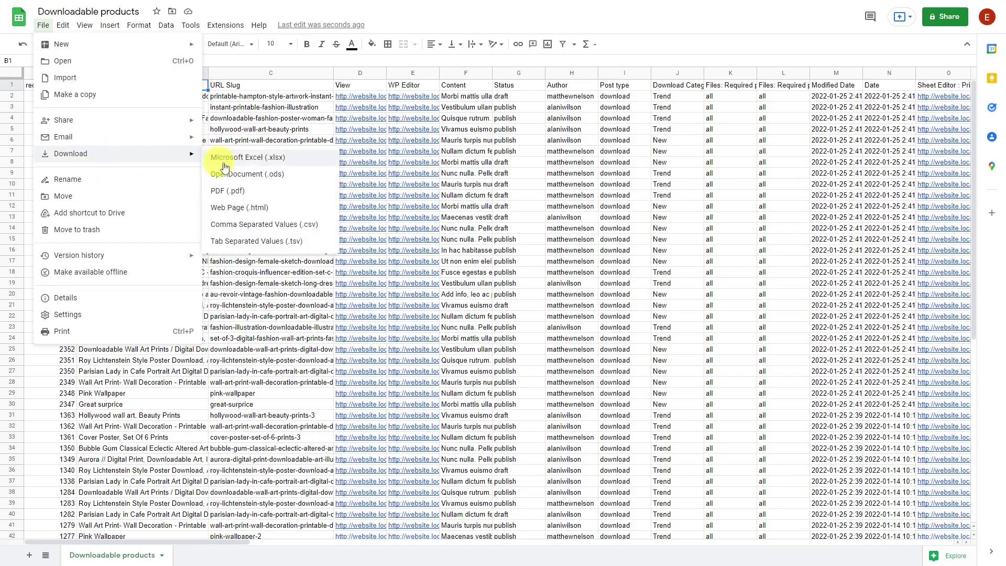
click(265, 225)
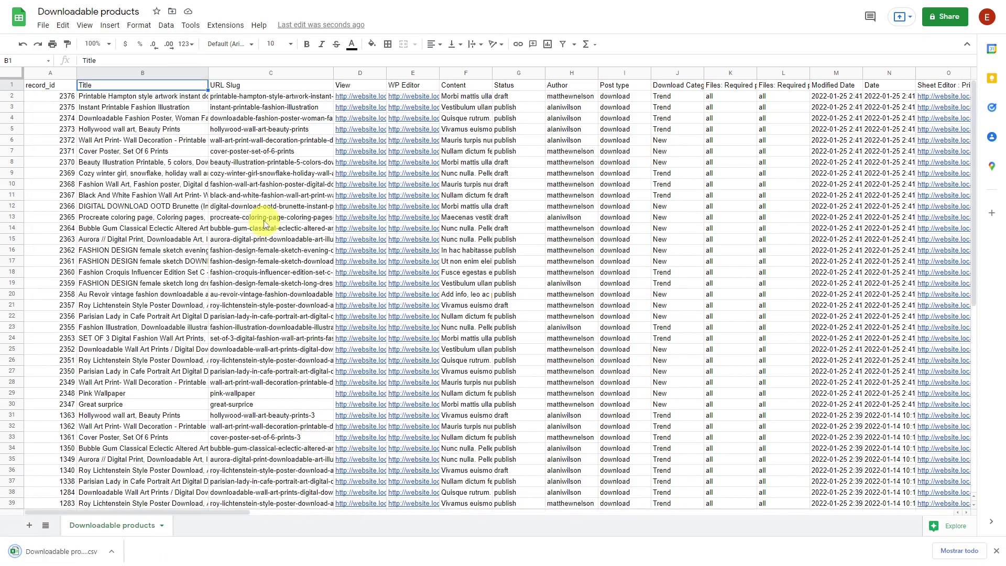
key(ctrl+Tab)
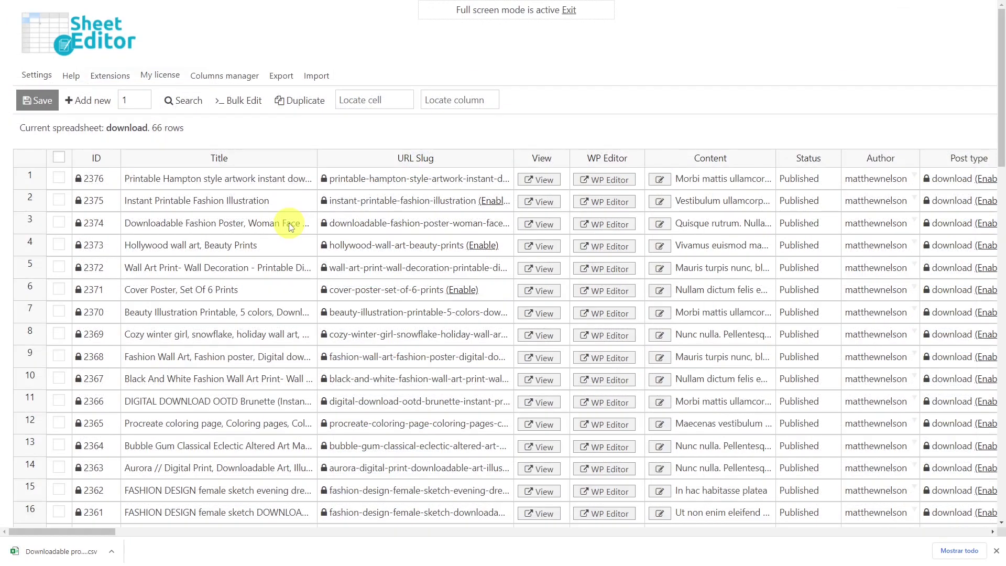
- Start importing 'Downloadable products (2).csv' from this computer with all columns selected
click(321, 78)
click(564, 249)
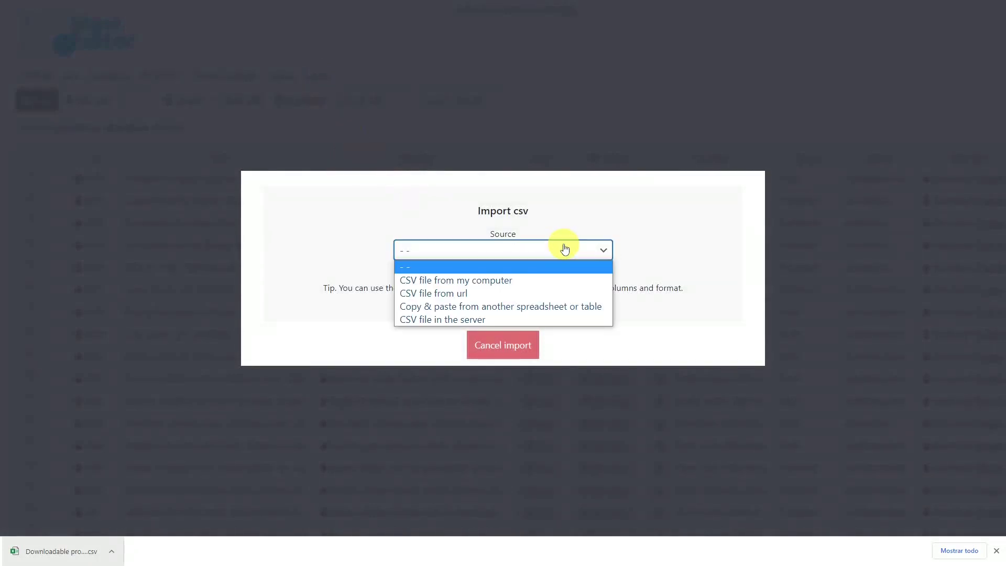
click(464, 280)
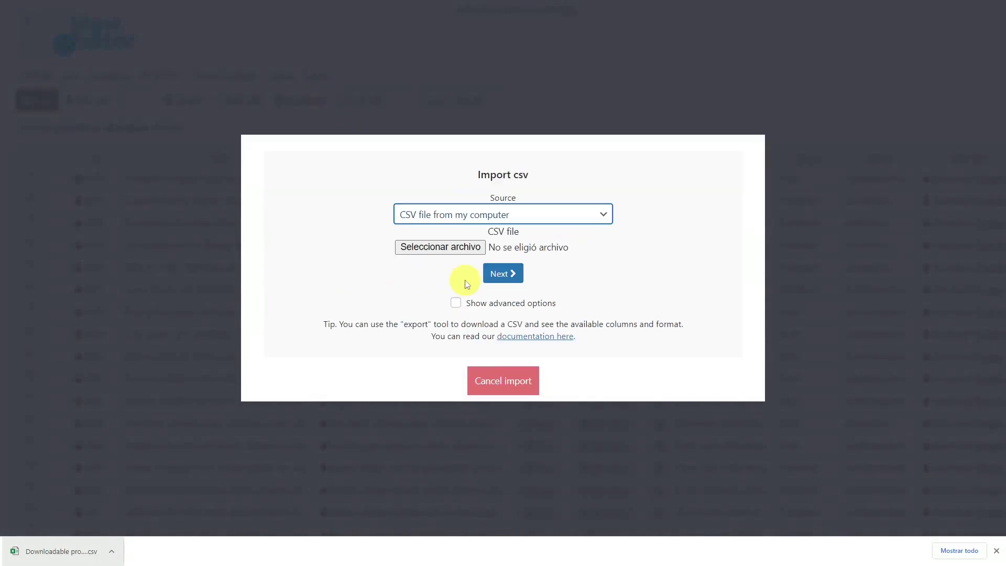
drag(50, 554, 522, 252)
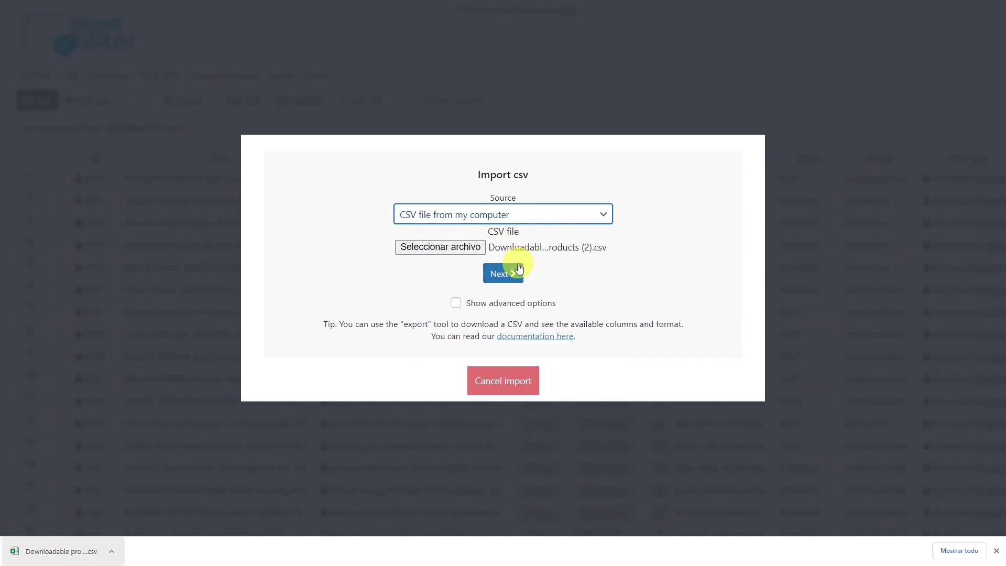
click(513, 270)
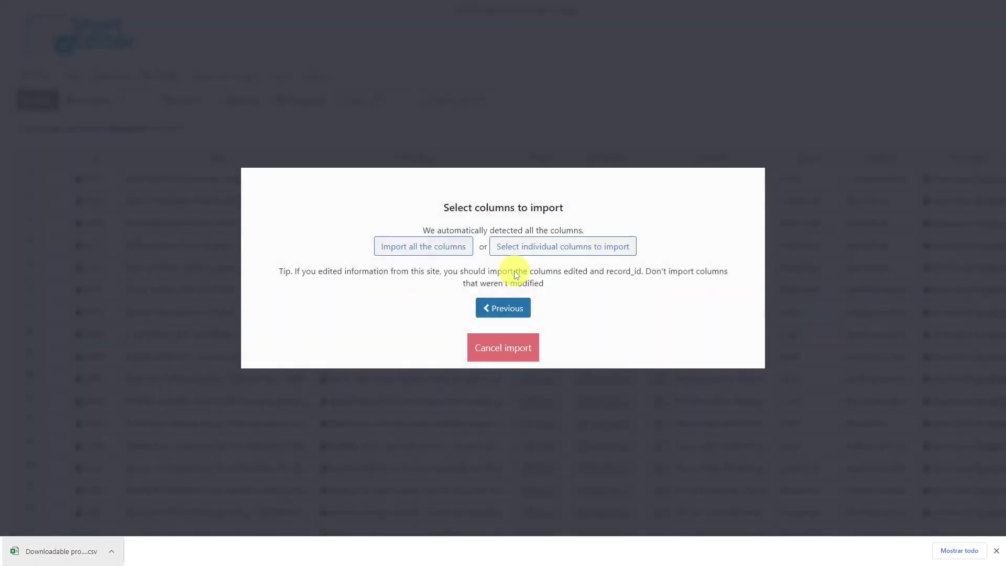
click(434, 251)
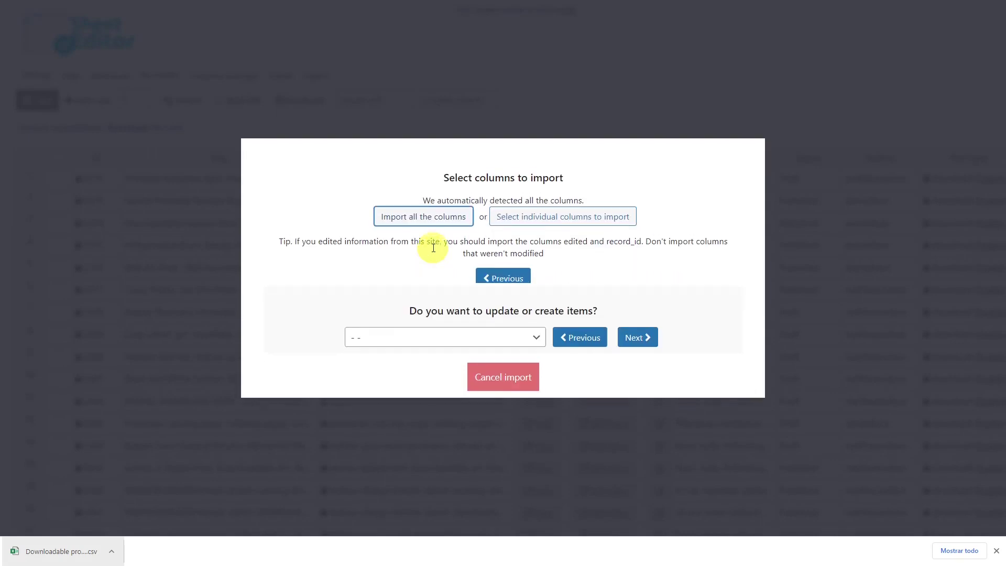
click(540, 273)
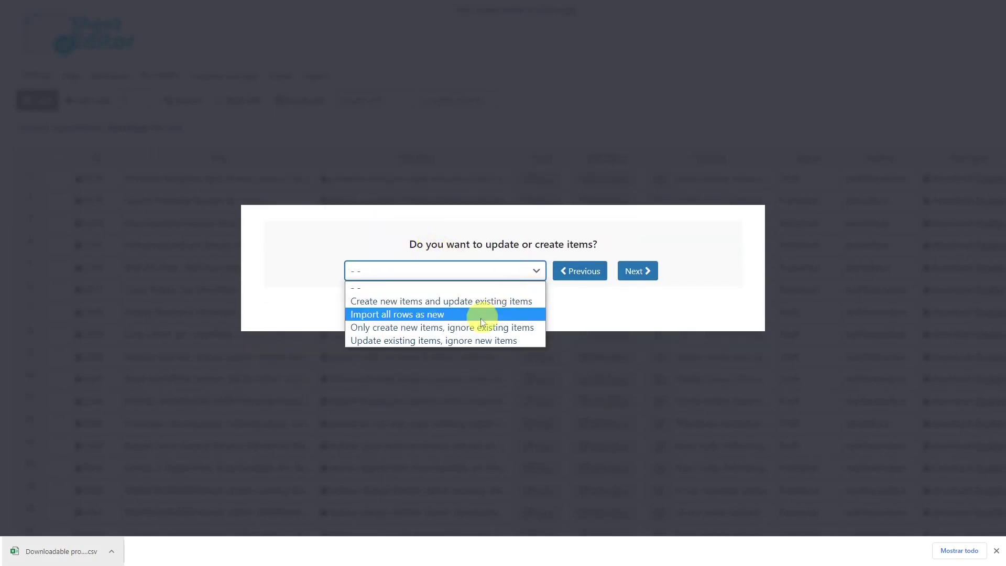
- Update existing downloads only, matching CSV record_id to ID, and run the import
click(464, 341)
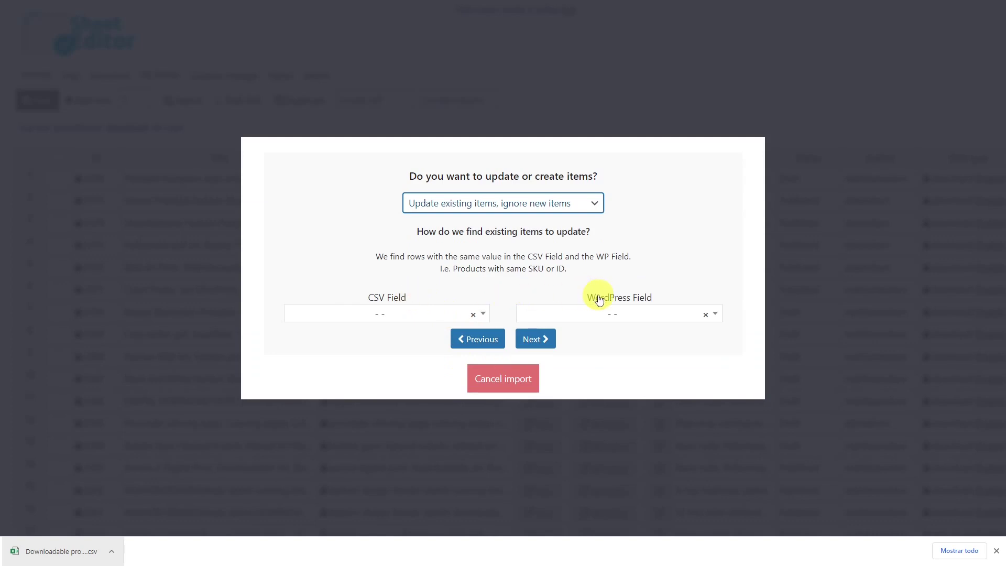
click(480, 315)
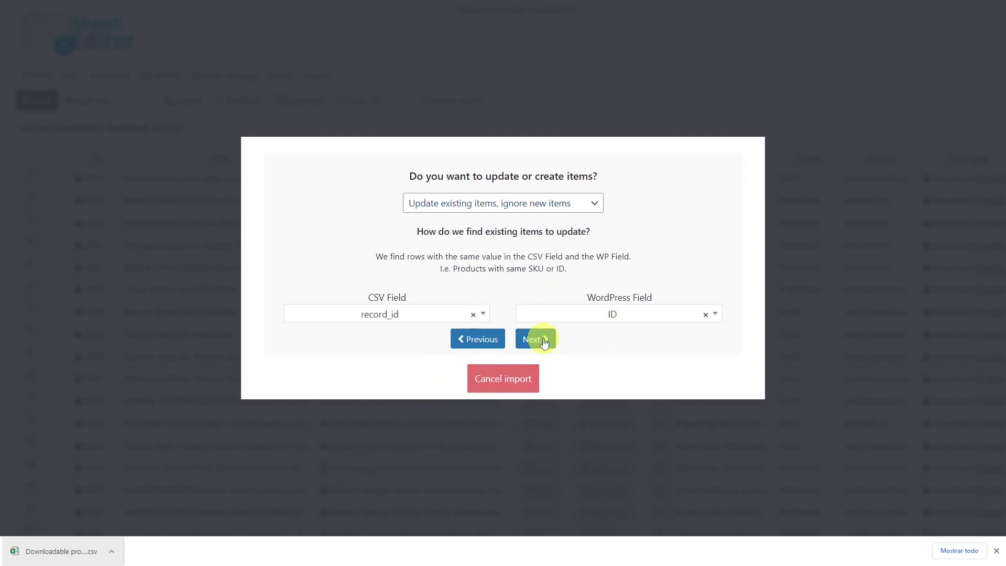
click(524, 343)
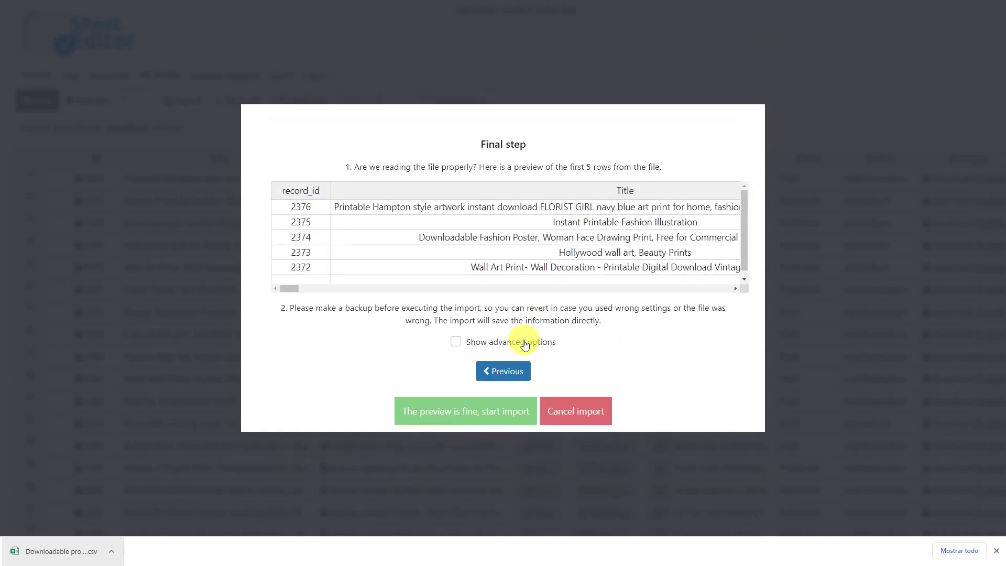
click(470, 411)
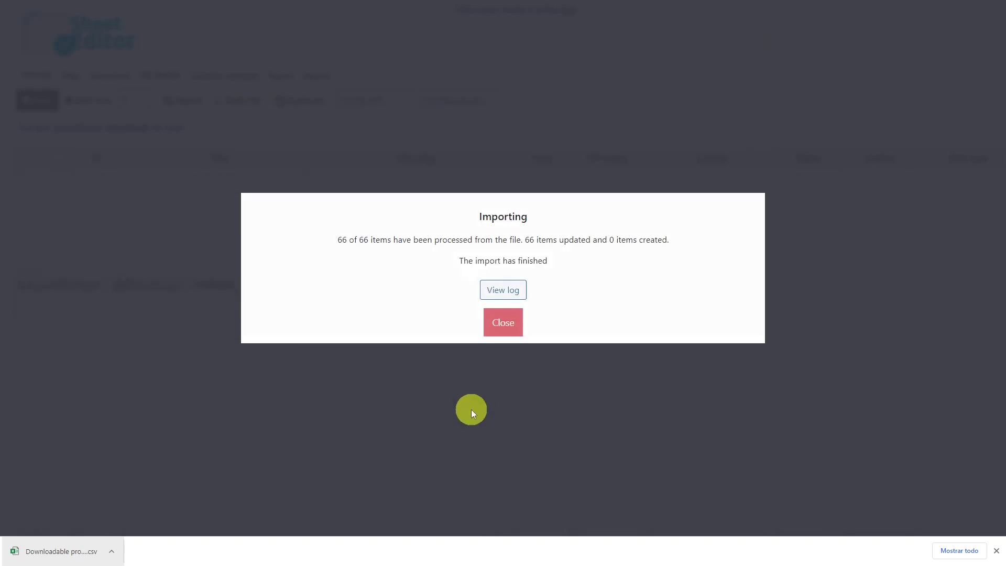
click(496, 327)
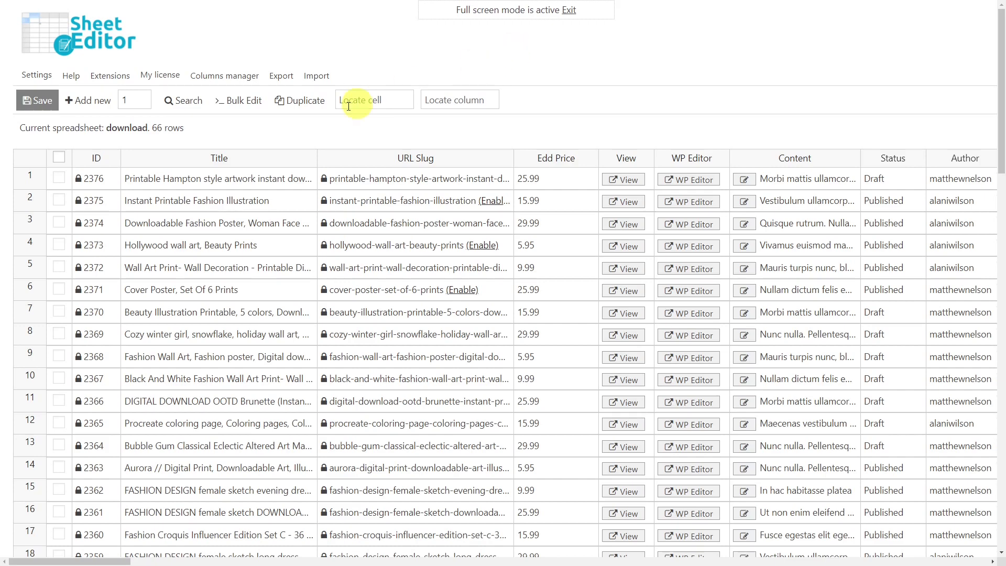
- Open the Bulk Edit dialog from the spreadsheet toolbar
click(248, 102)
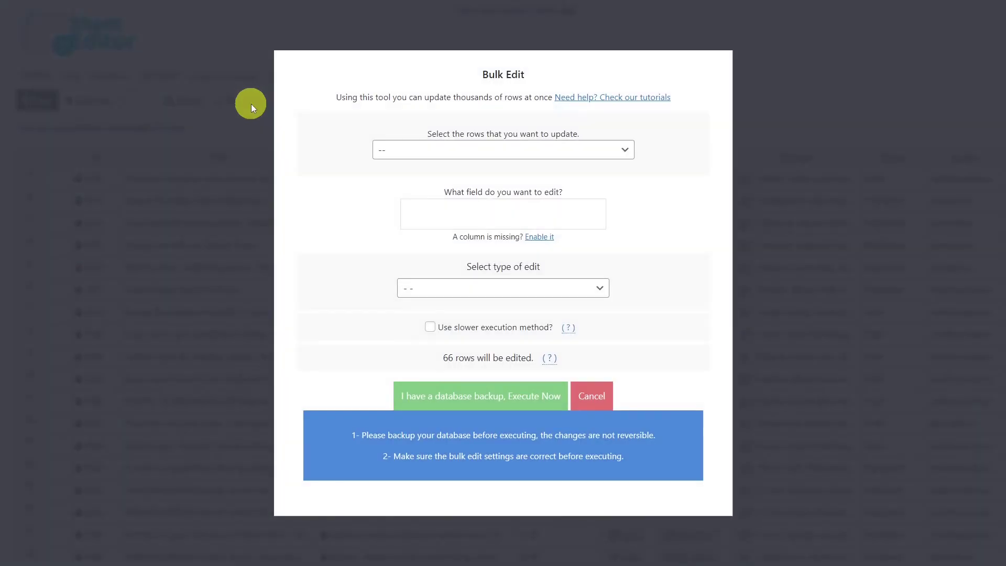
- Target the bulk edit at search results filtered by the chosen author
click(628, 154)
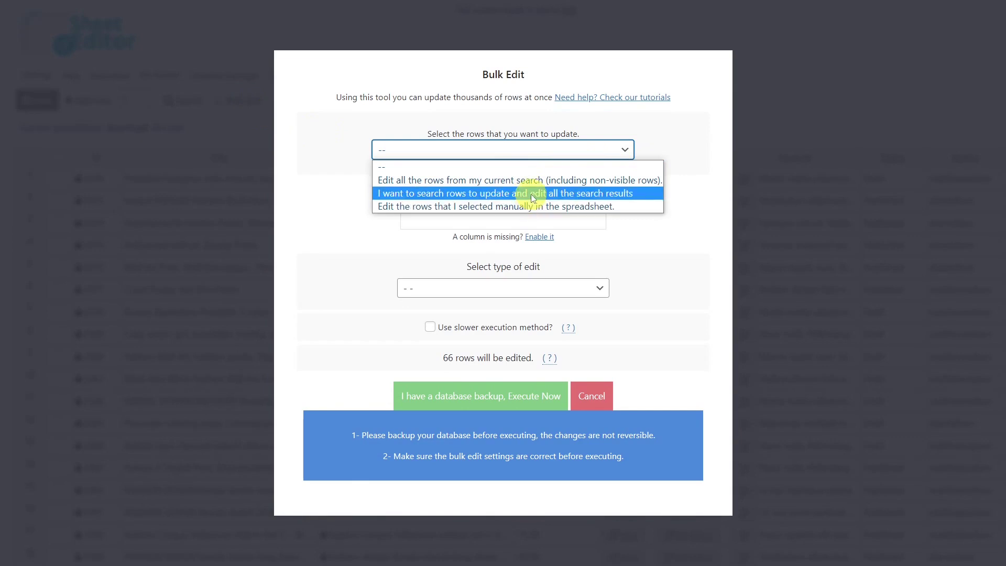
click(533, 197)
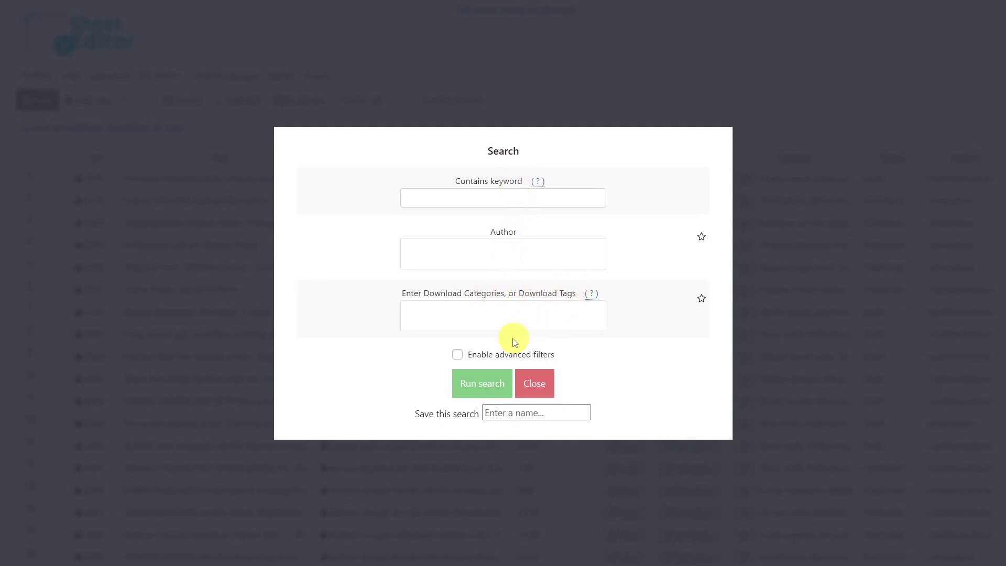
click(466, 250)
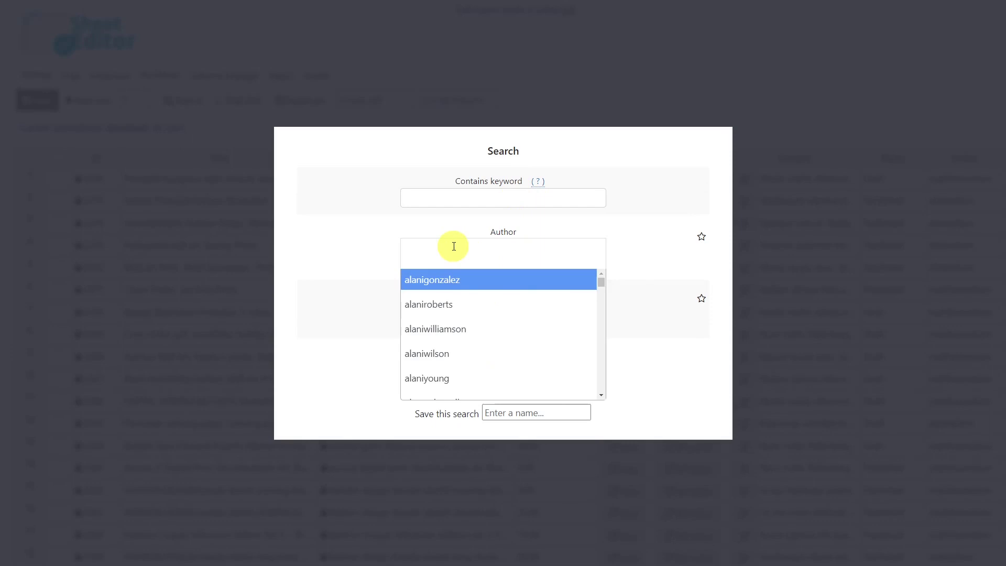
text(matth)
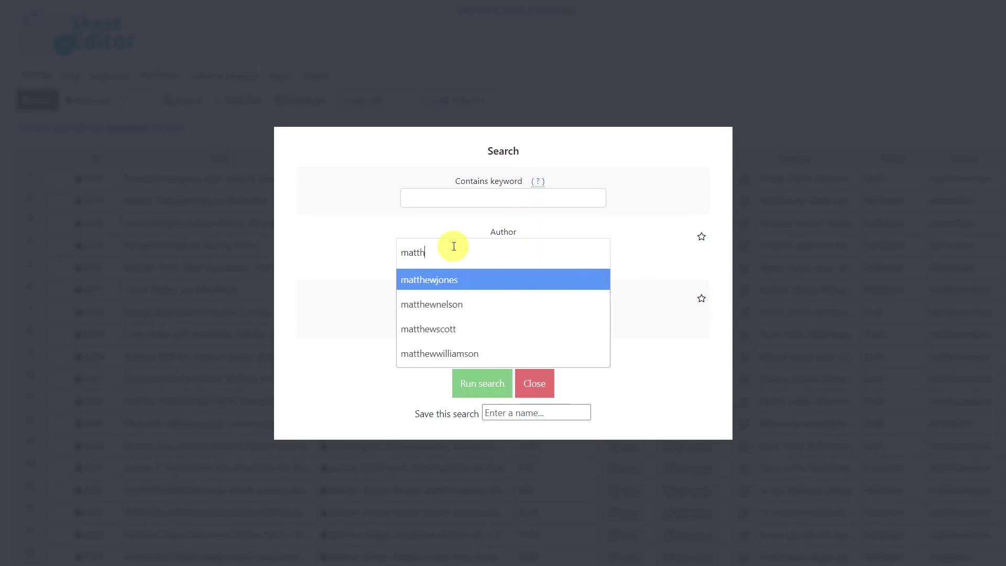
click(474, 310)
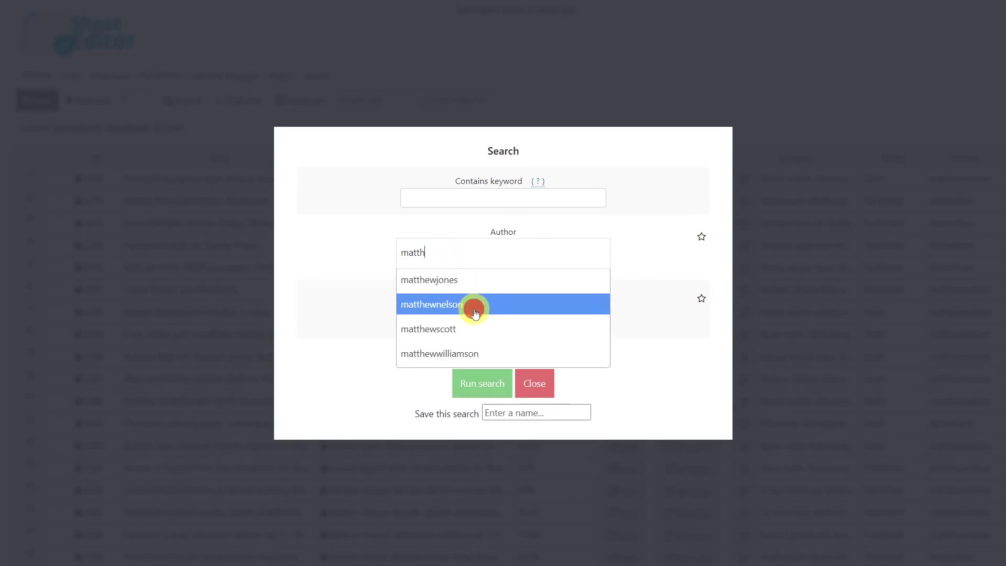
click(495, 382)
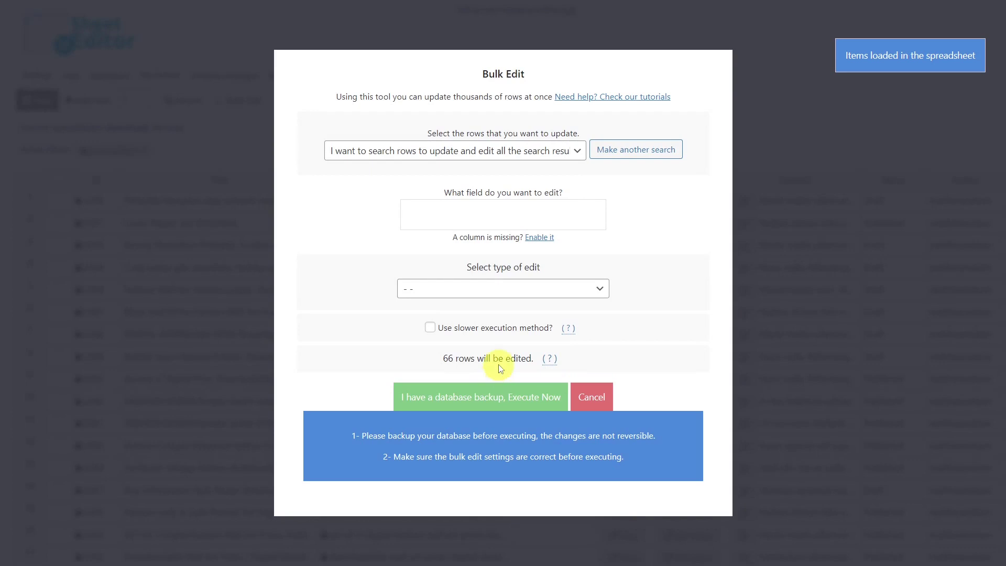
- Set Edd Price to the fixed value 19.99 for the 44 matched downloads and execute
click(490, 216)
text(edd)
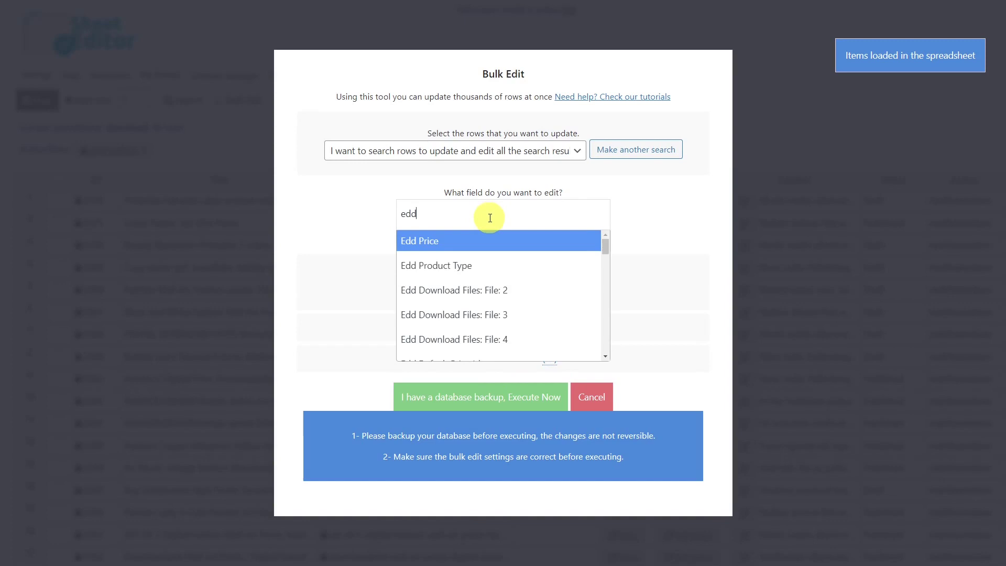
click(476, 240)
click(504, 290)
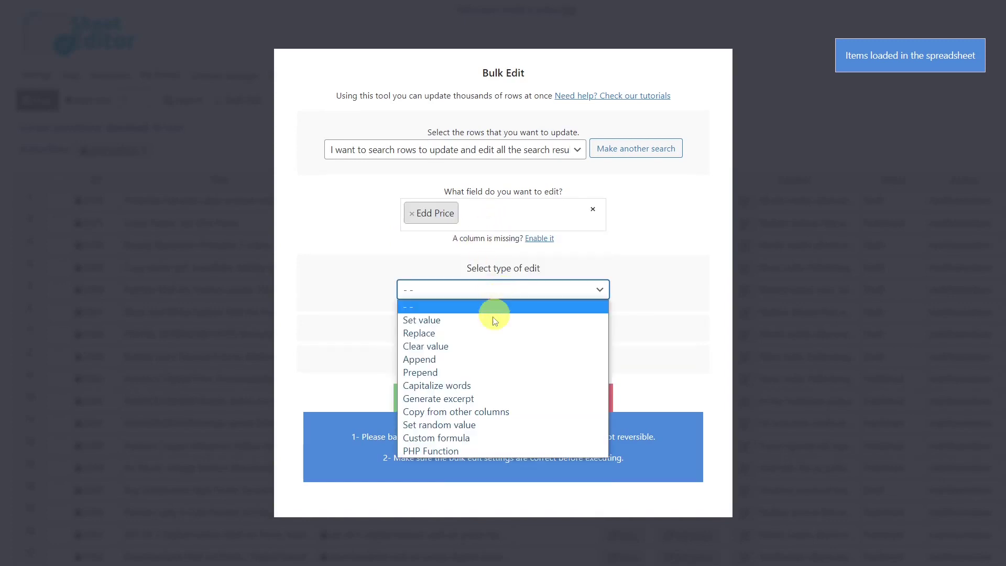
click(489, 316)
click(490, 314)
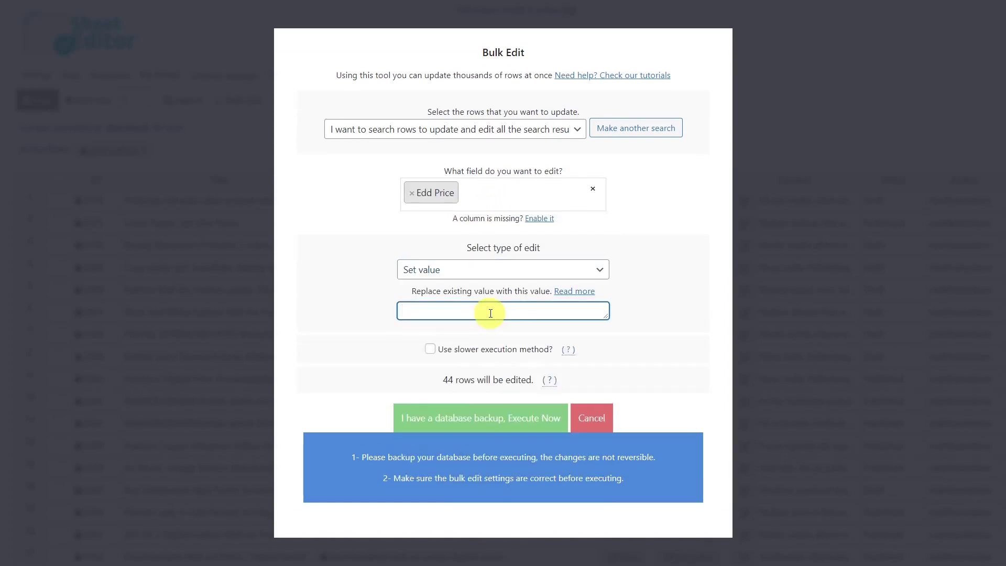
text(19.99)
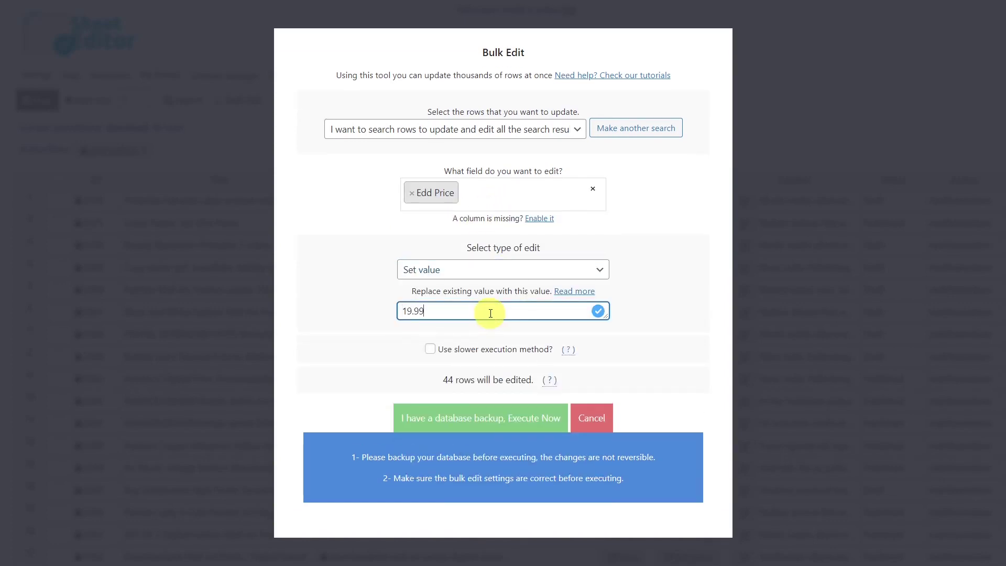
click(482, 416)
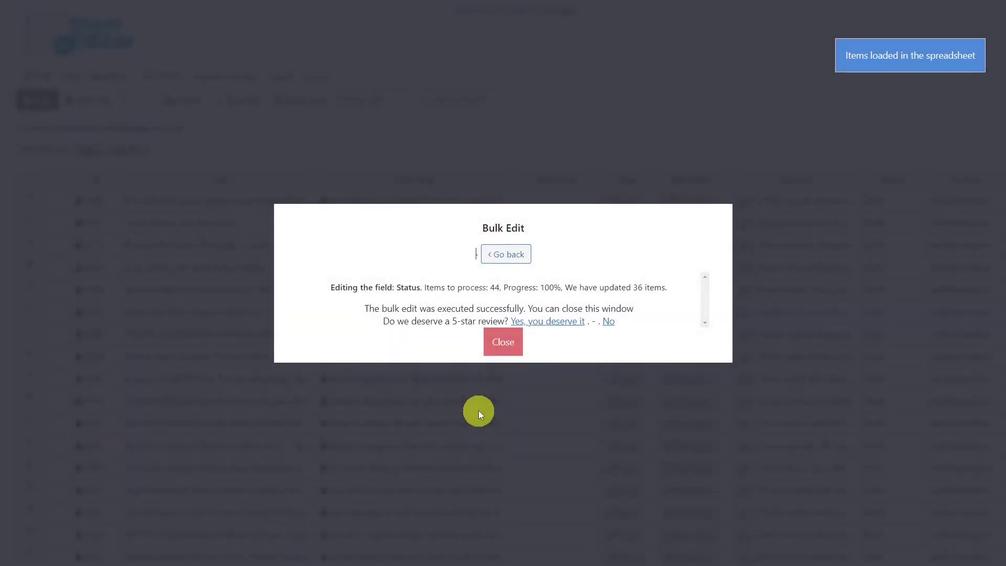
click(504, 343)
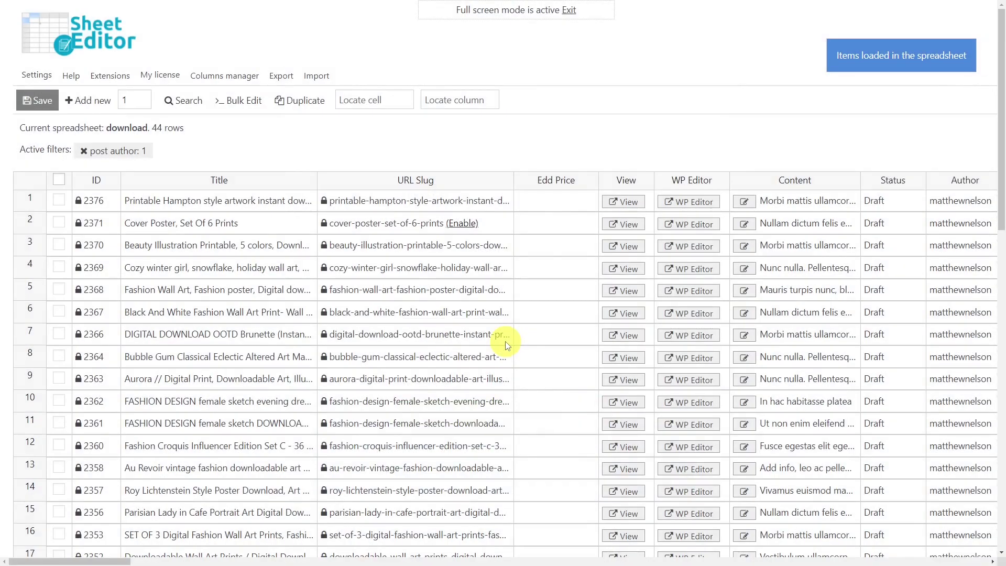
- Leave full screen and open All Downloads to confirm the edited drafts now cost $19.99
click(568, 9)
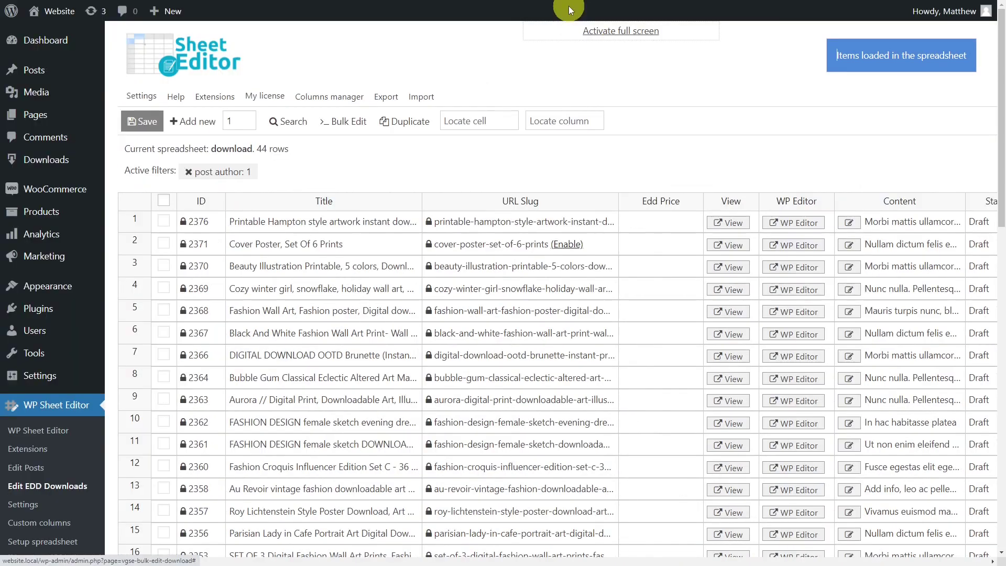
click(45, 162)
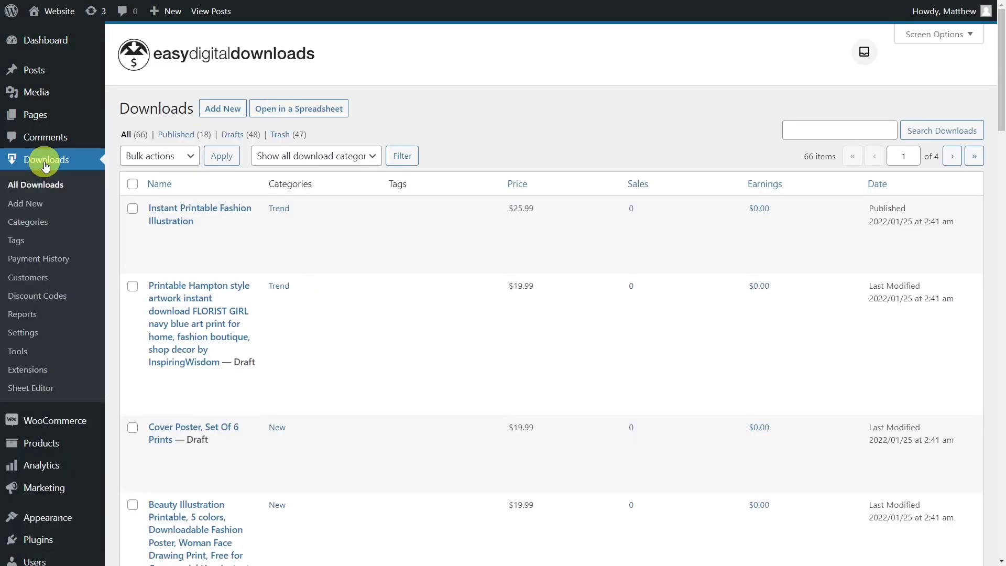